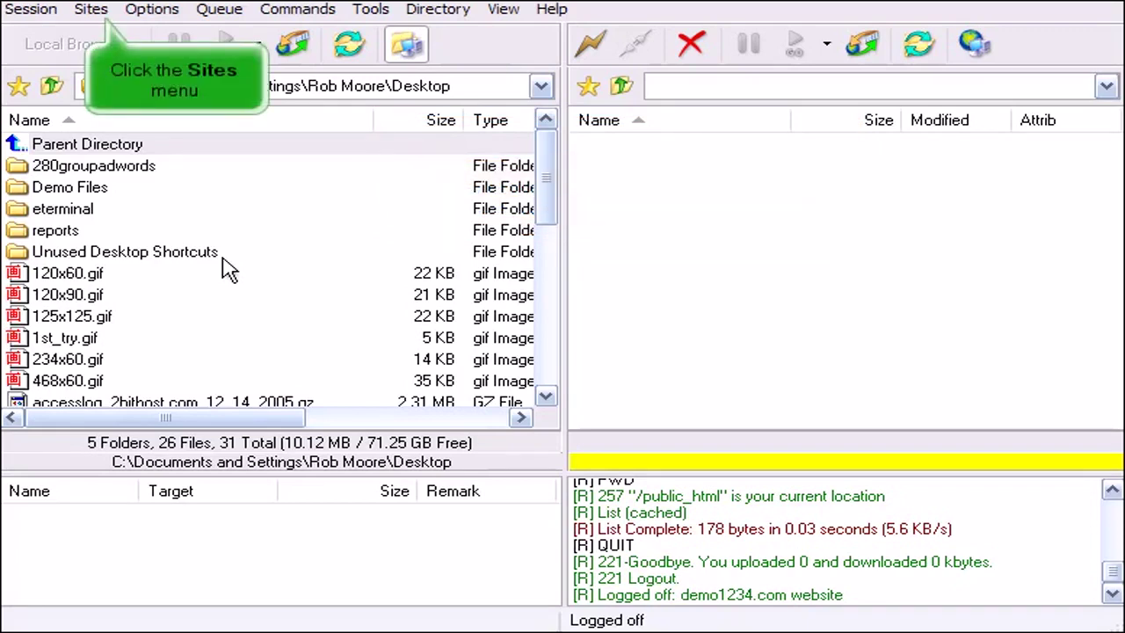
# Review the saved site connection settings, then close them.
pyautogui.click(91, 13)
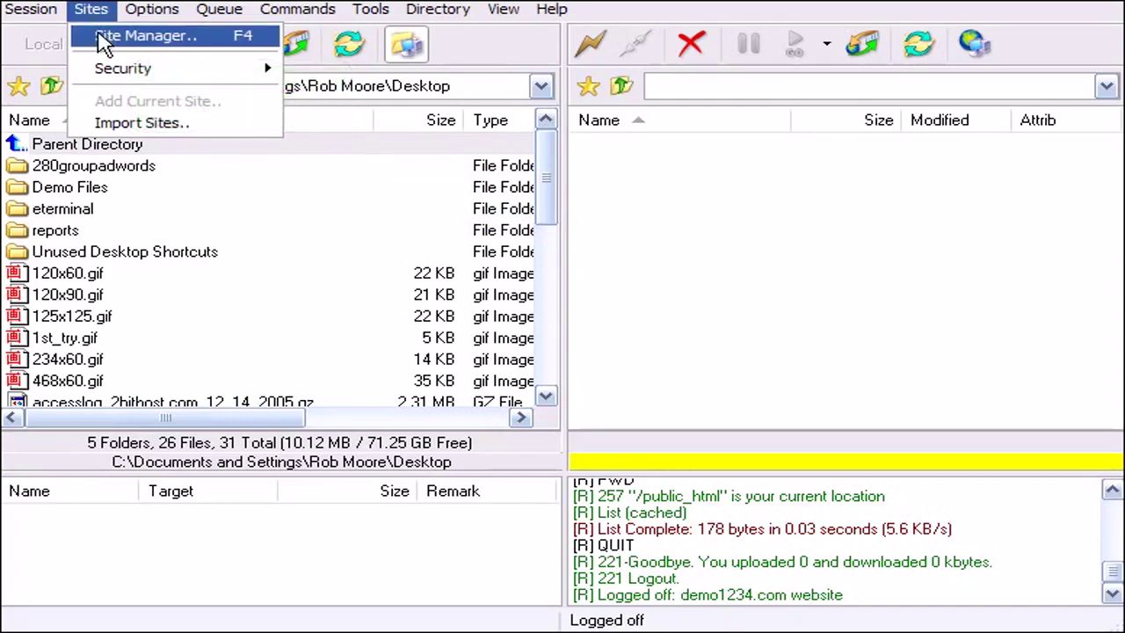
pyautogui.click(104, 44)
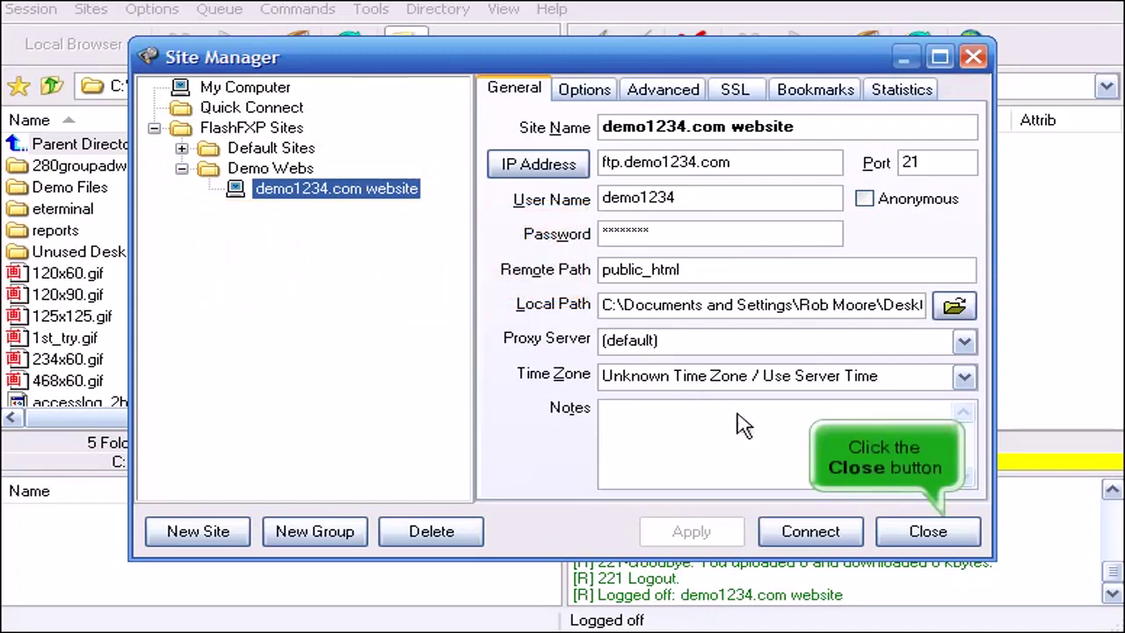
pyautogui.click(933, 533)
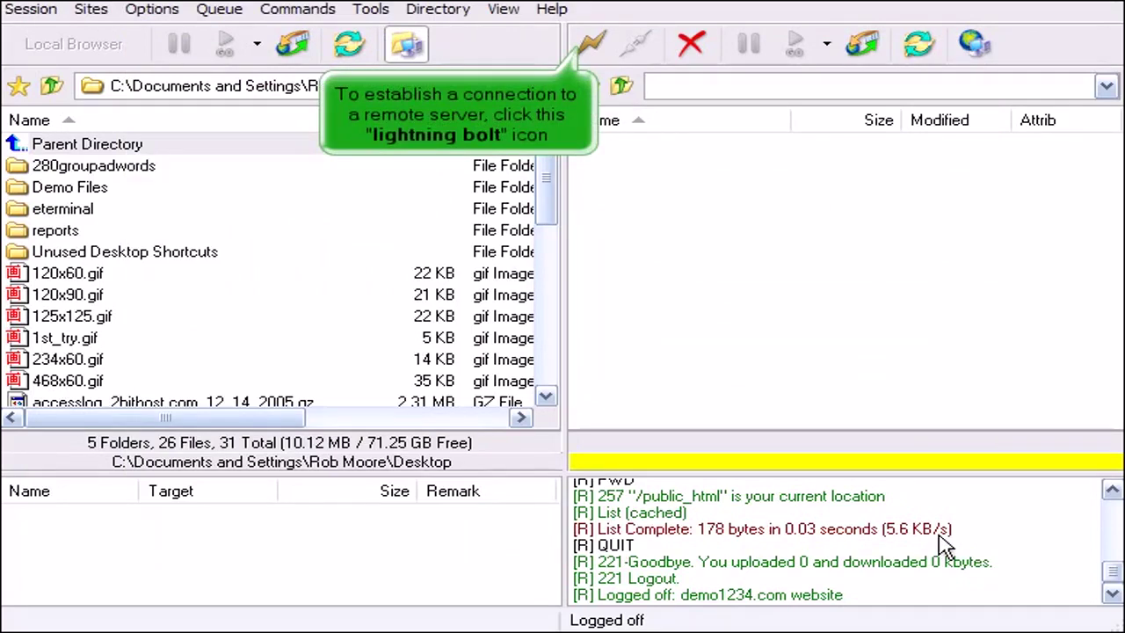
# Connect to the demo1234.com website from the Demo Webs group.
pyautogui.click(591, 49)
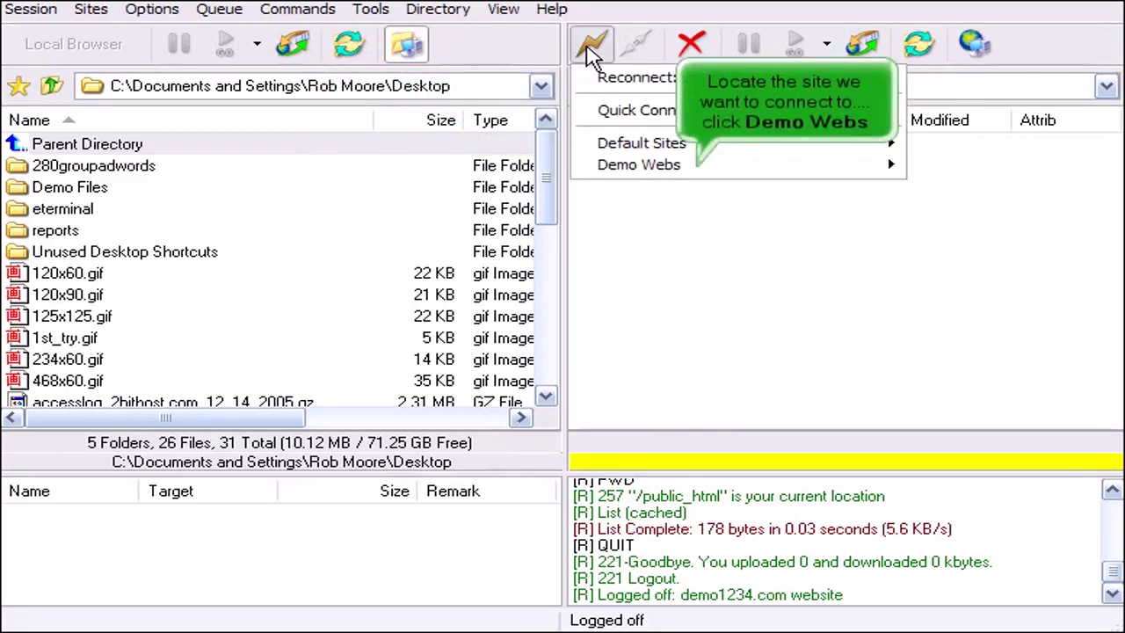
pyautogui.click(675, 168)
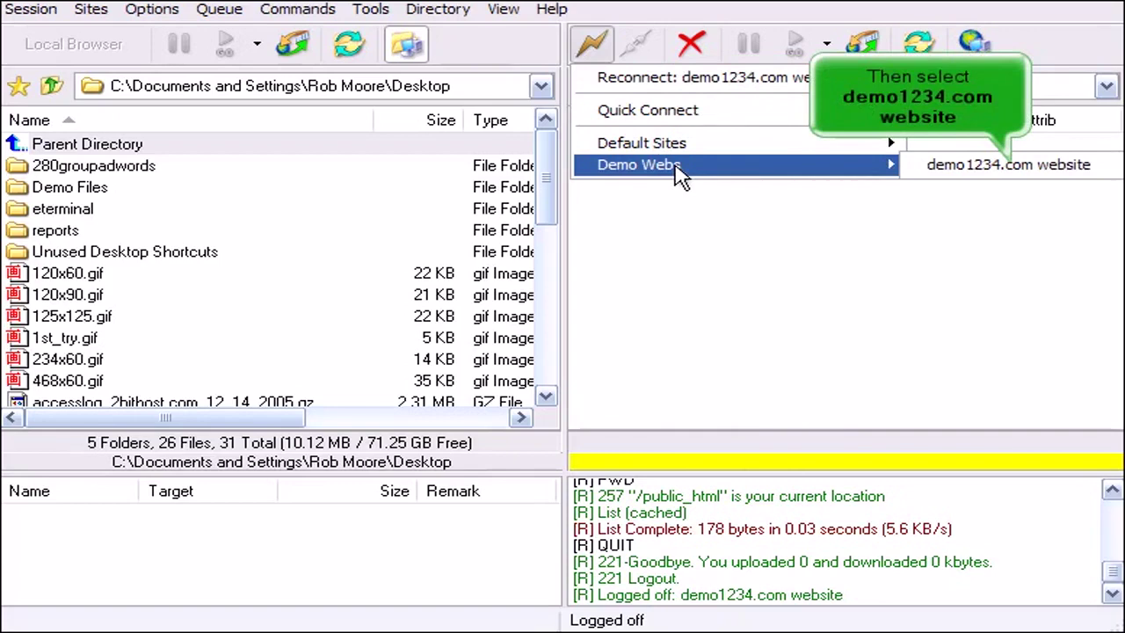
pyautogui.click(996, 167)
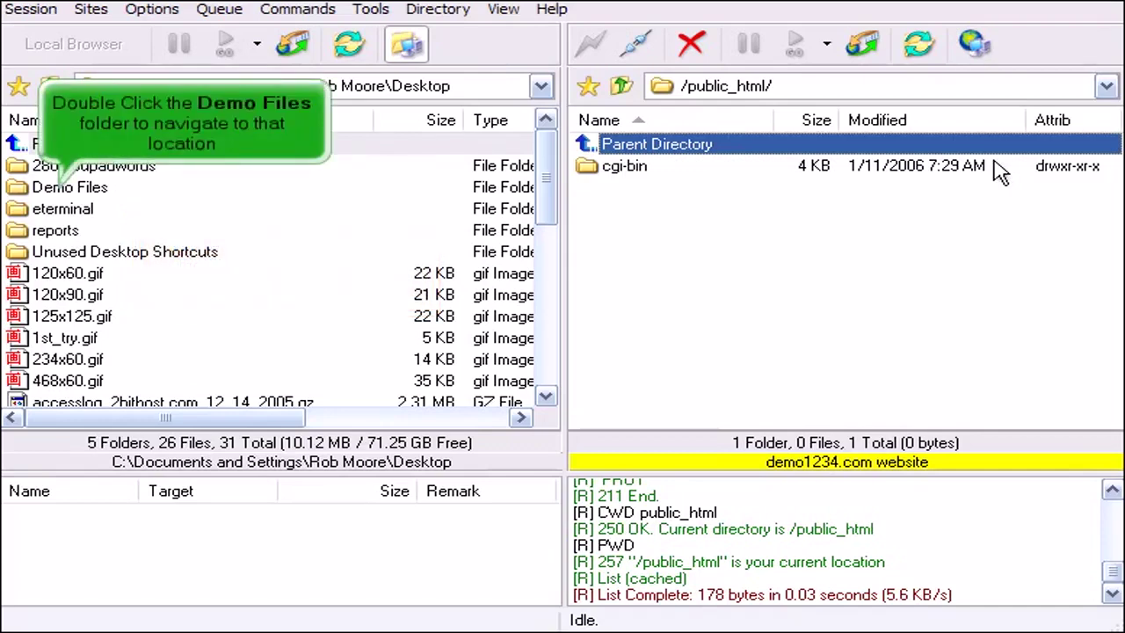
# Open local Demo Files and upload favorite.htm to the server's public_html folder.
pyautogui.doubleClick(74, 187)
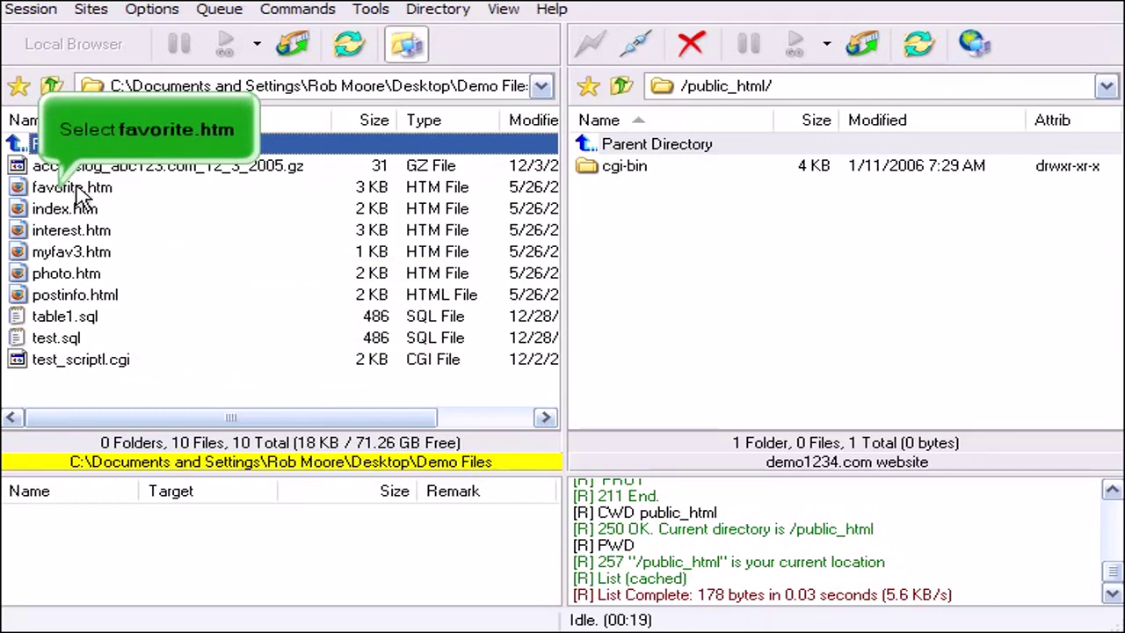
pyautogui.click(78, 189)
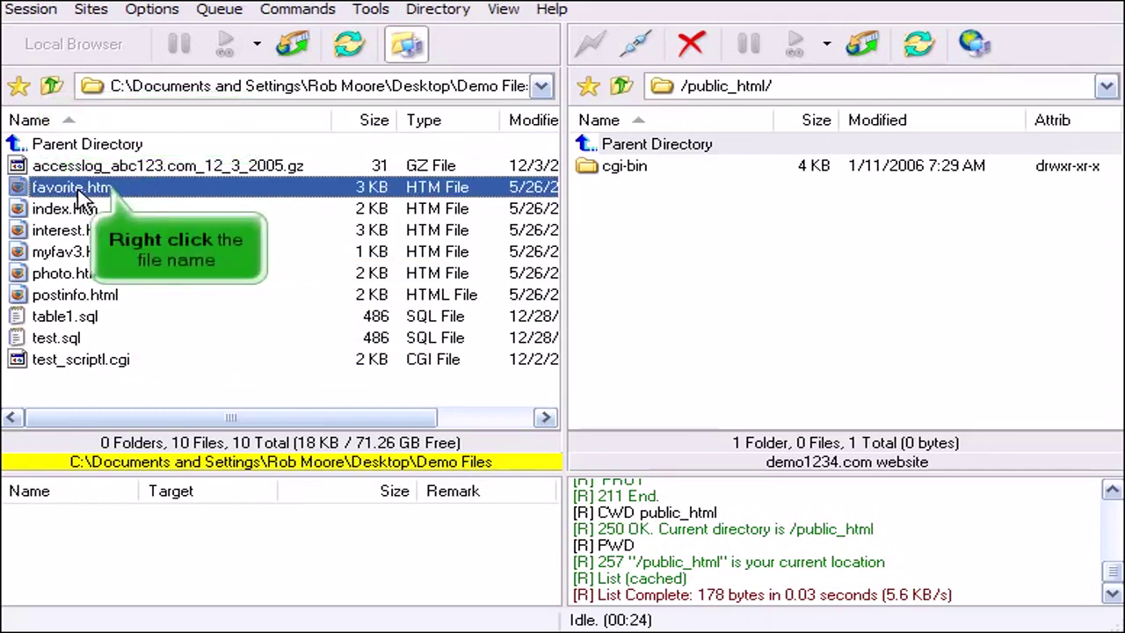
pyautogui.rightClick(81, 189)
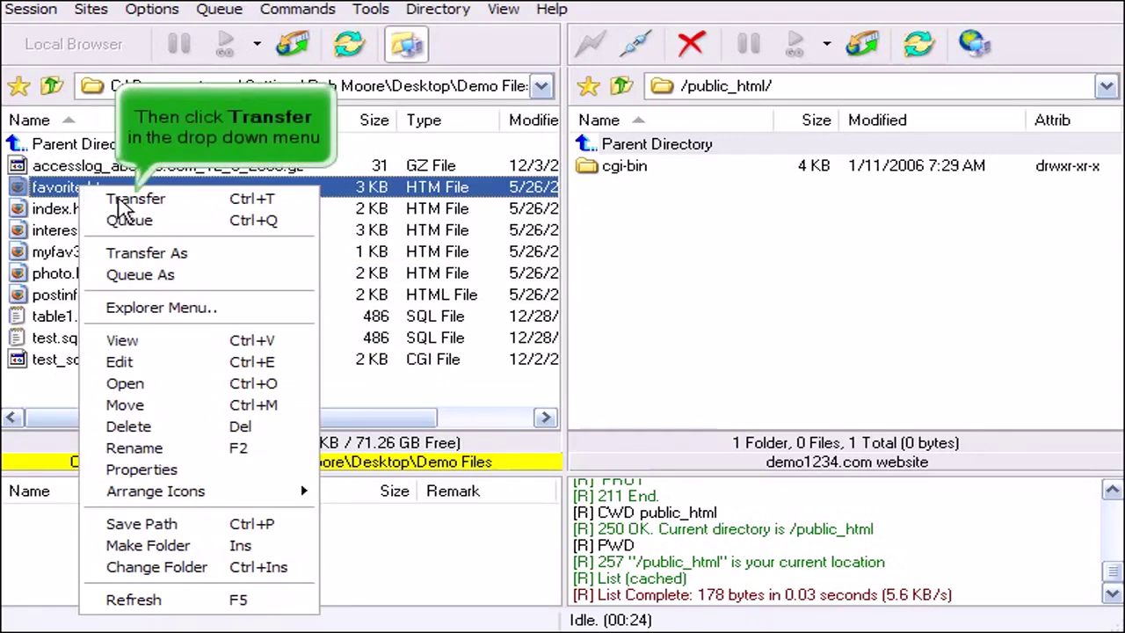
pyautogui.click(119, 201)
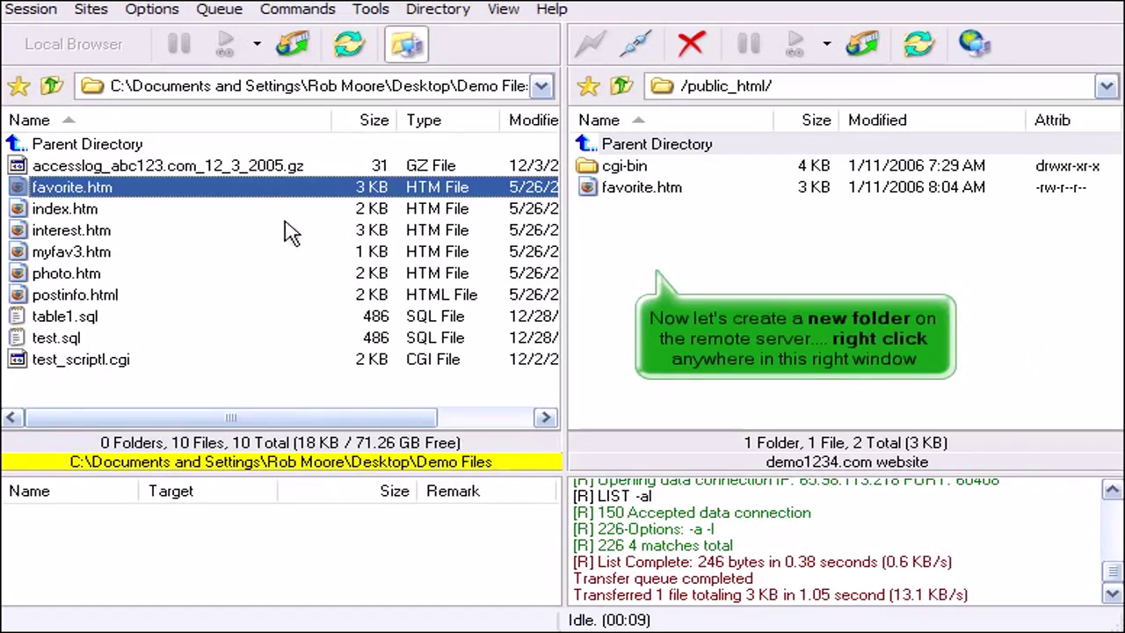
# Make a remote folder named 'Test Folder' in public_html and open it.
pyautogui.rightClick(631, 276)
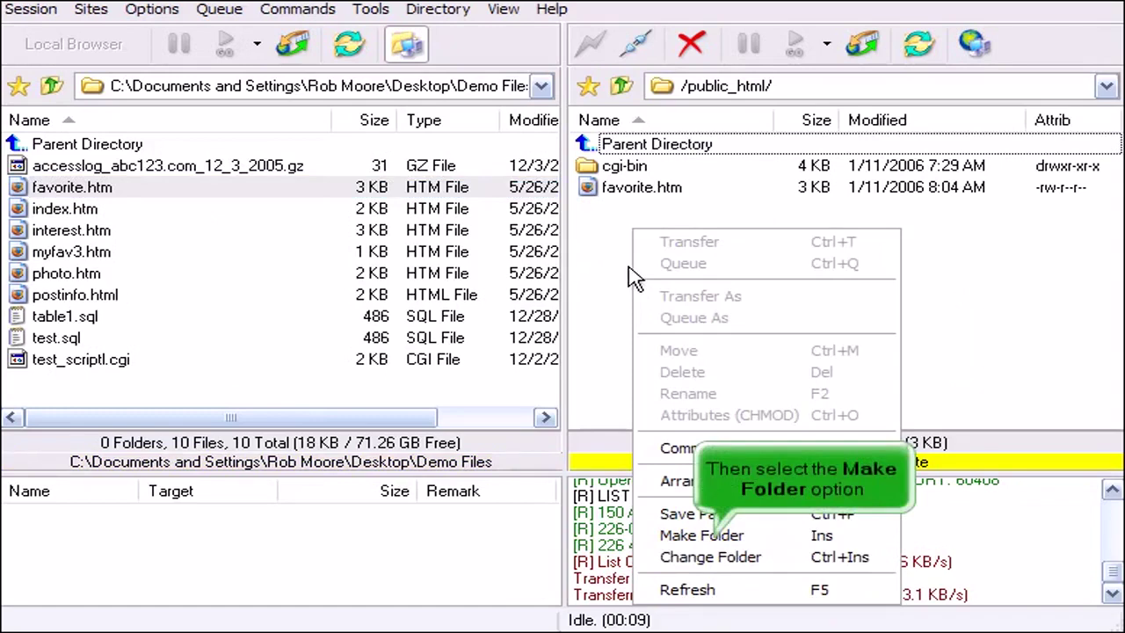
pyautogui.click(703, 538)
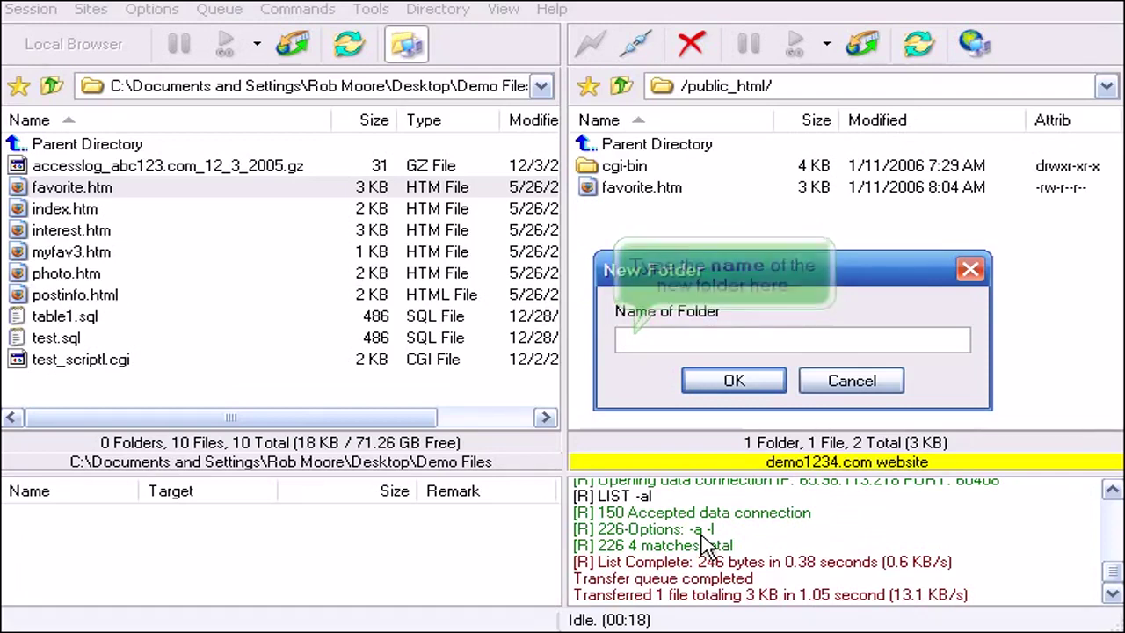
pyautogui.write('Test Folder')
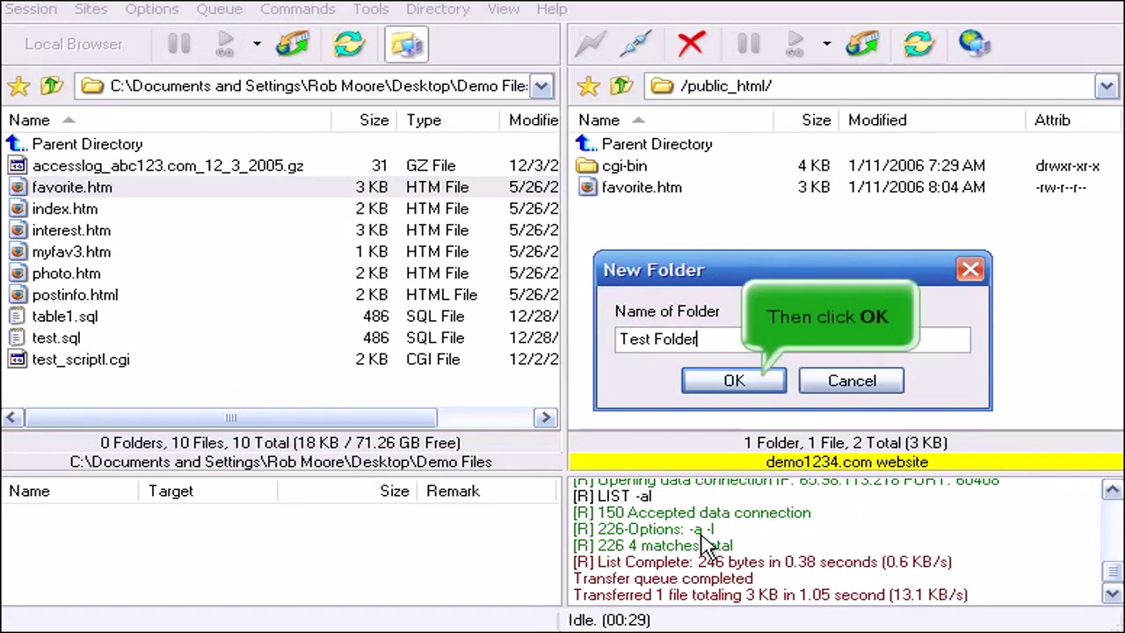
pyautogui.click(731, 382)
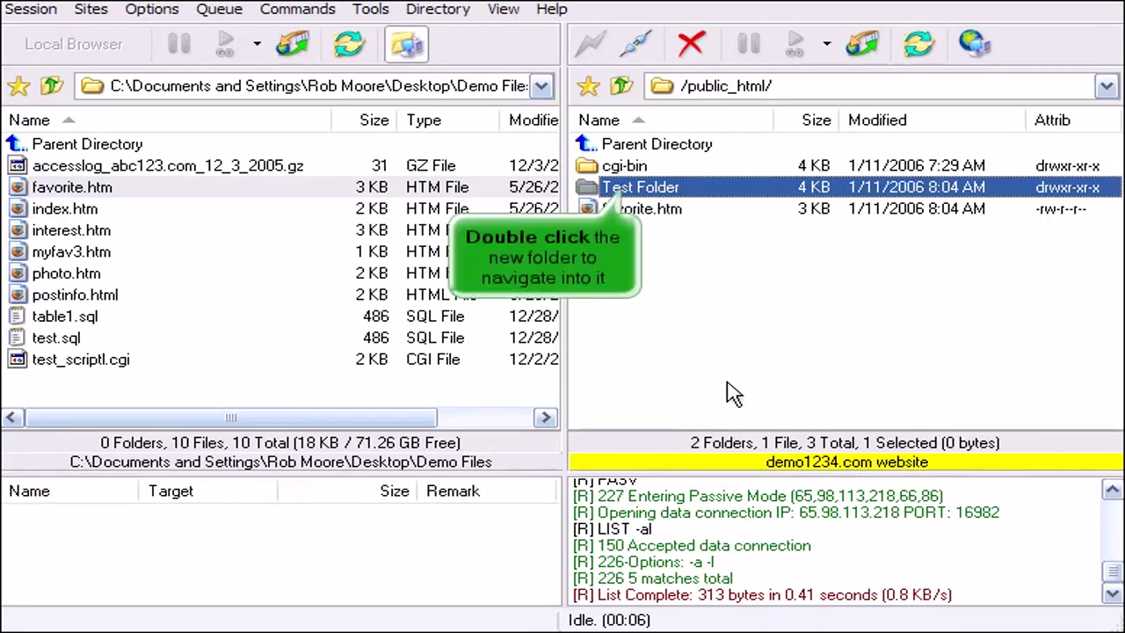
pyautogui.doubleClick(696, 188)
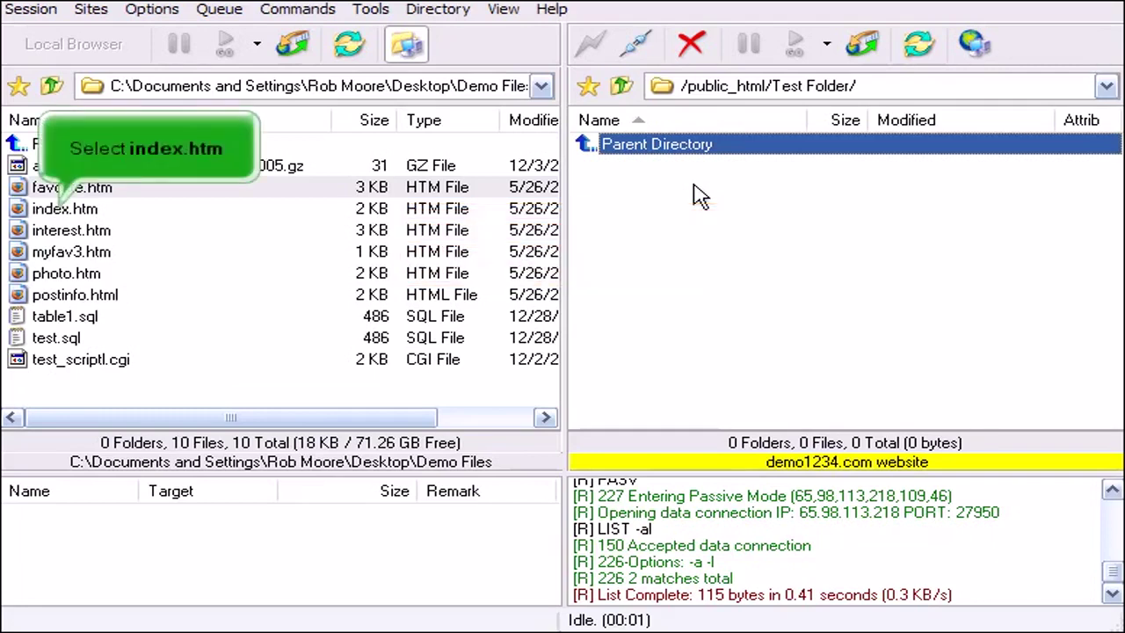
# Upload index.htm into Test Folder, then return to the remote public_html folder.
pyautogui.click(78, 213)
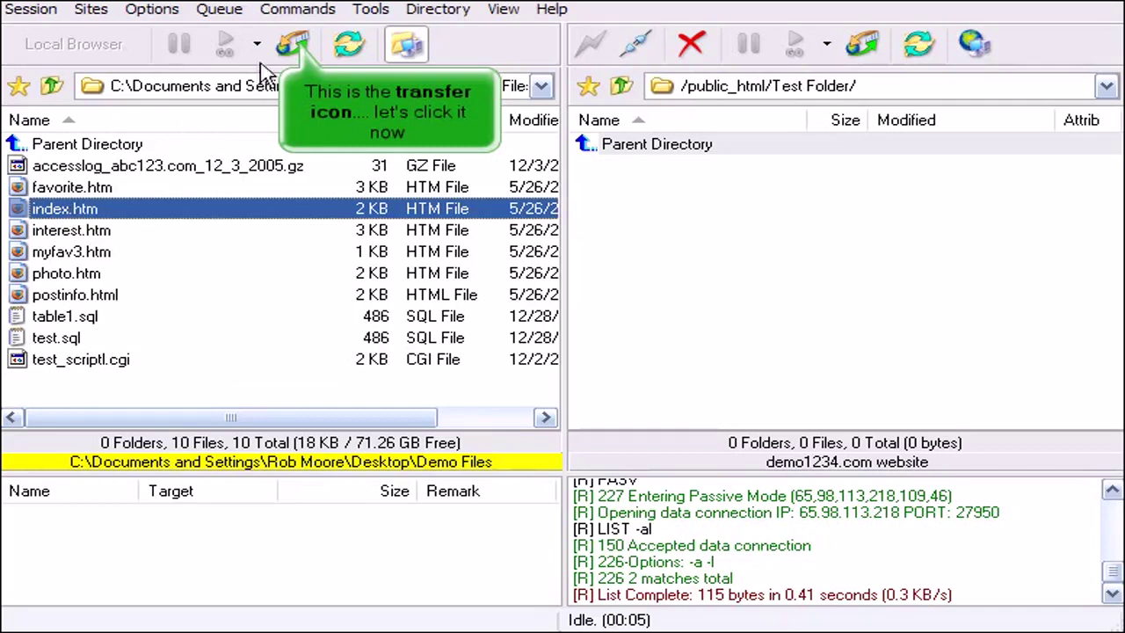
pyautogui.click(296, 47)
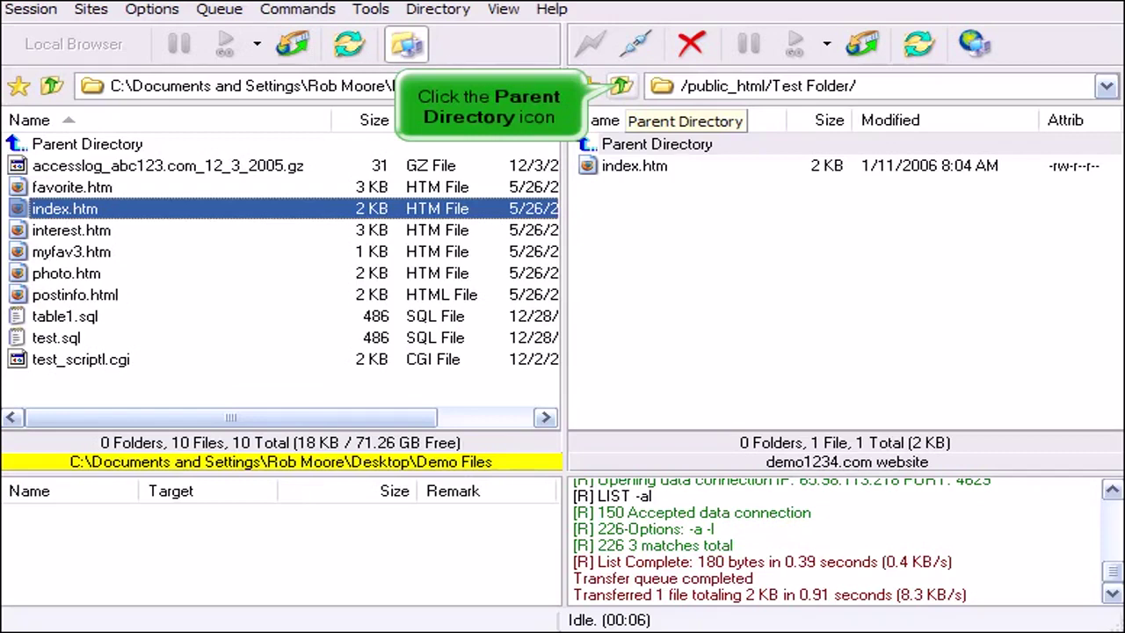
pyautogui.click(620, 86)
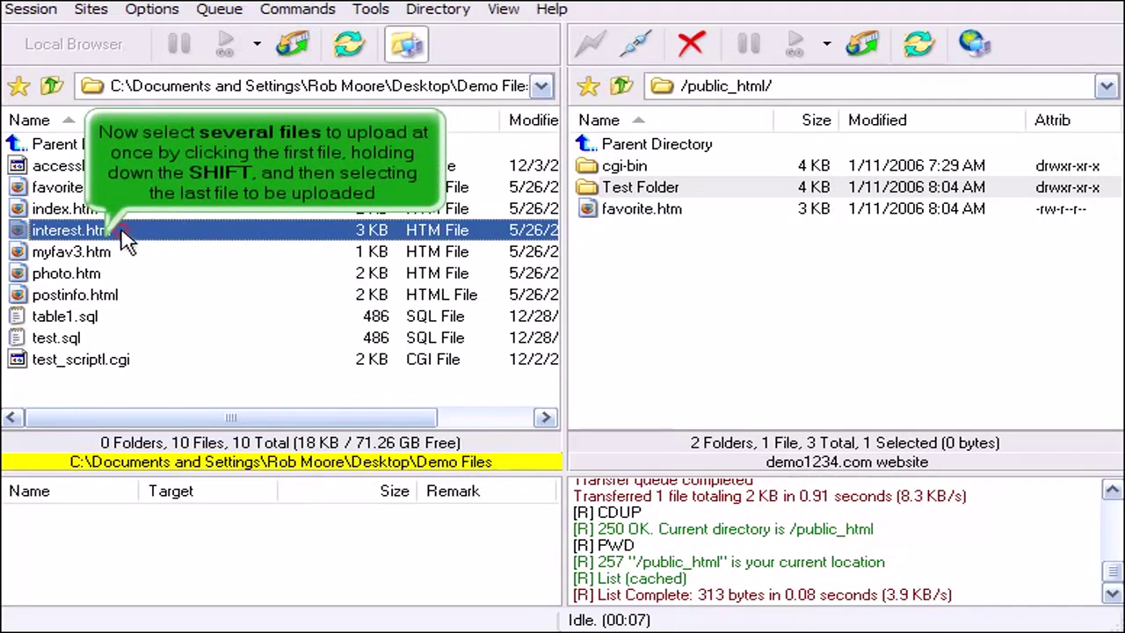
# Upload interest.htm, myfav3.htm, photo.htm and postinfo.html together to public_html.
pyautogui.keyDown('shift'); pyautogui.click(114, 299); pyautogui.keyUp('shift')
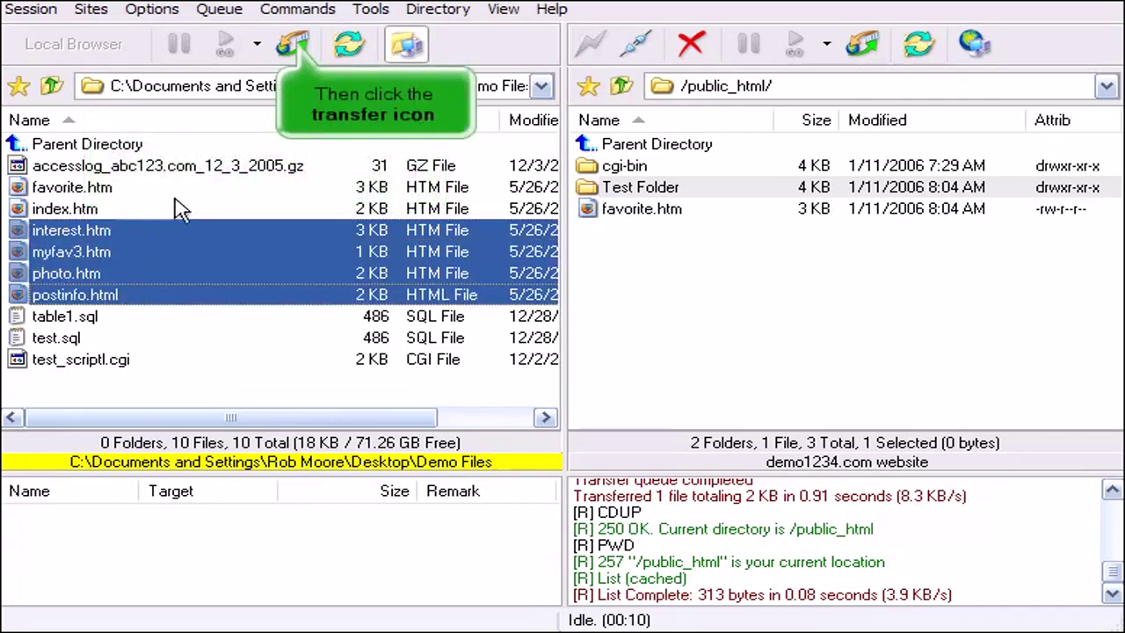
pyautogui.click(294, 46)
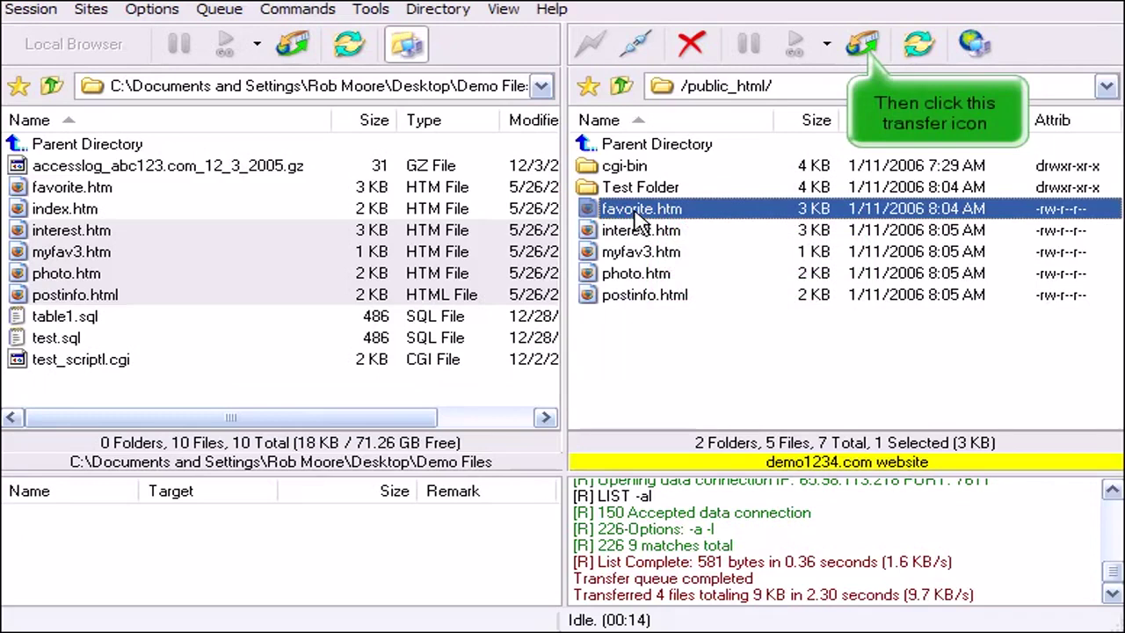
# Download favorite.htm from the server, overwriting the local copy in Demo Files.
pyautogui.click(861, 49)
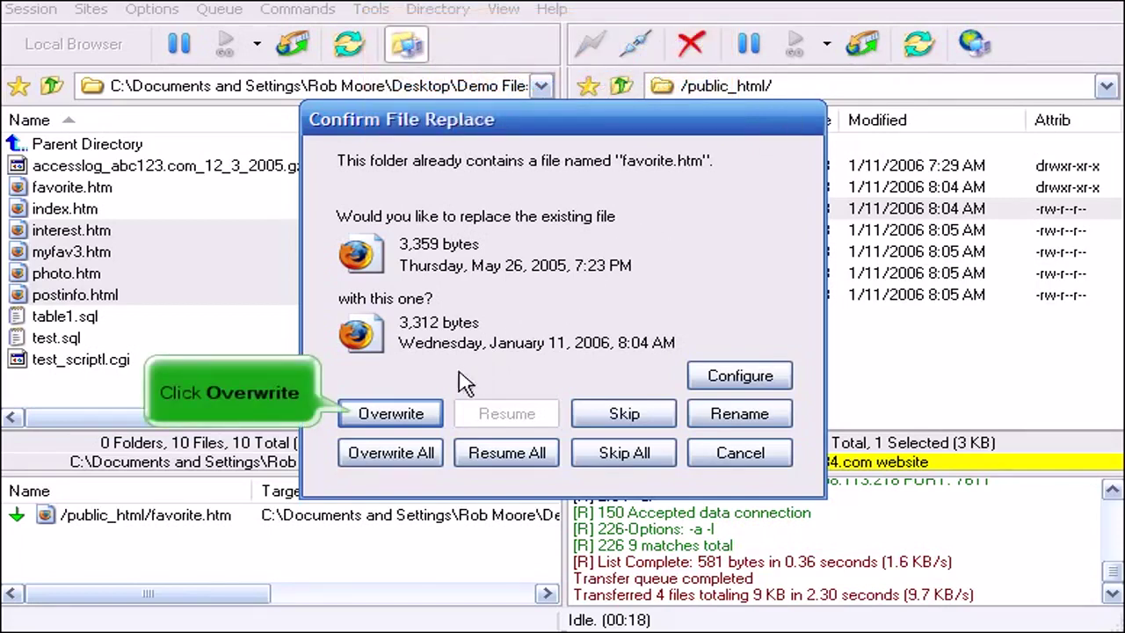
pyautogui.click(410, 420)
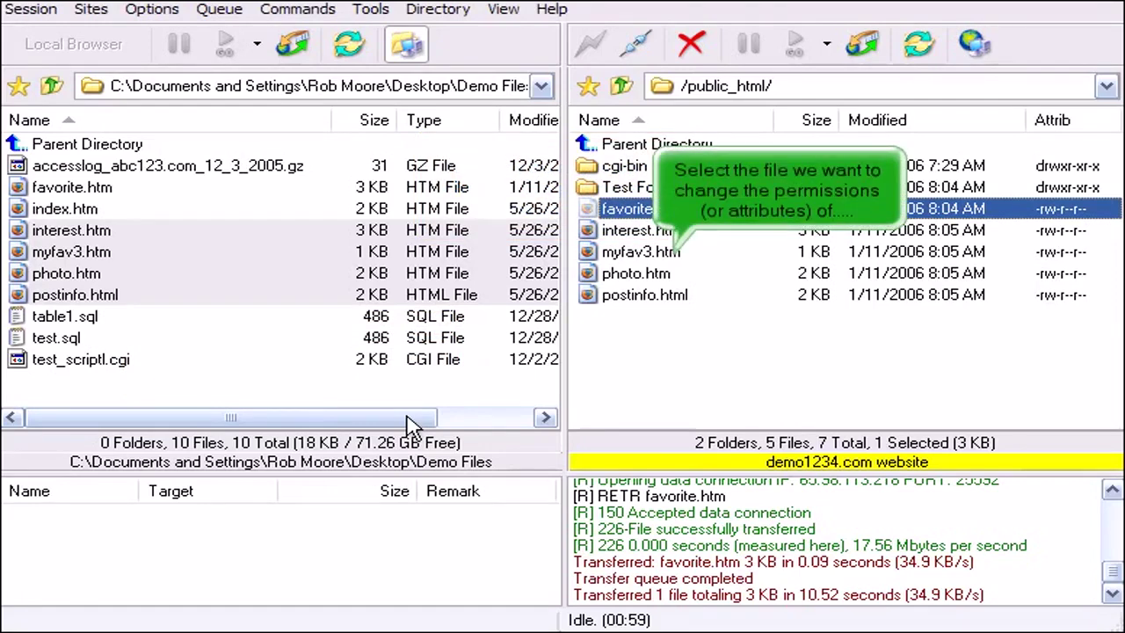
# Add execute for owner, group and public on myfav3.htm, making its permissions 755.
pyautogui.click(652, 253)
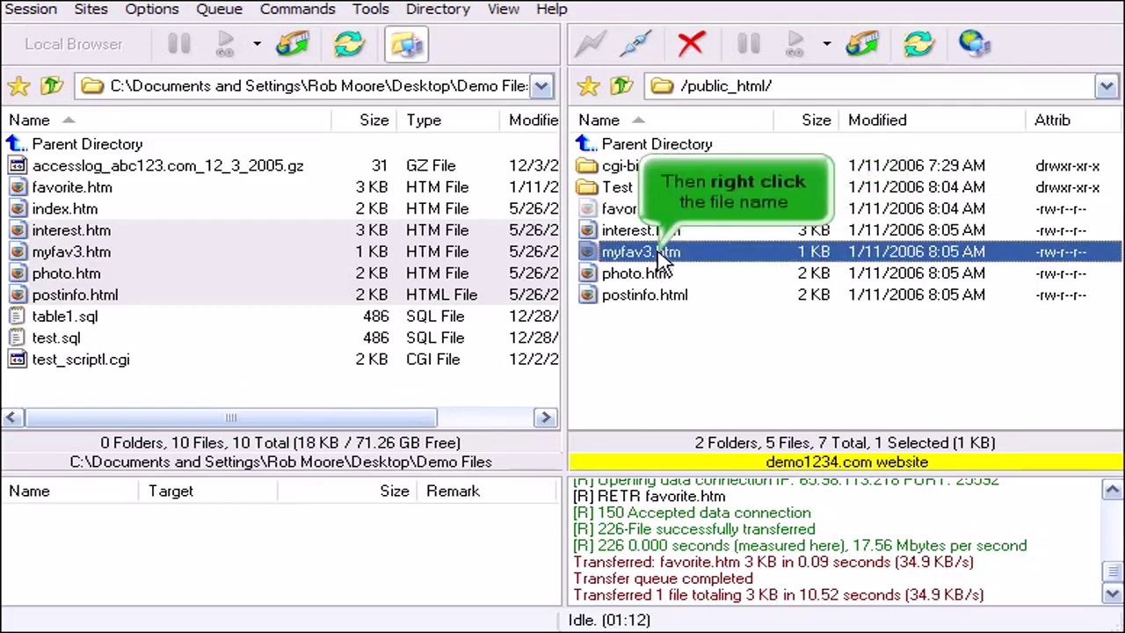
pyautogui.rightClick(644, 255)
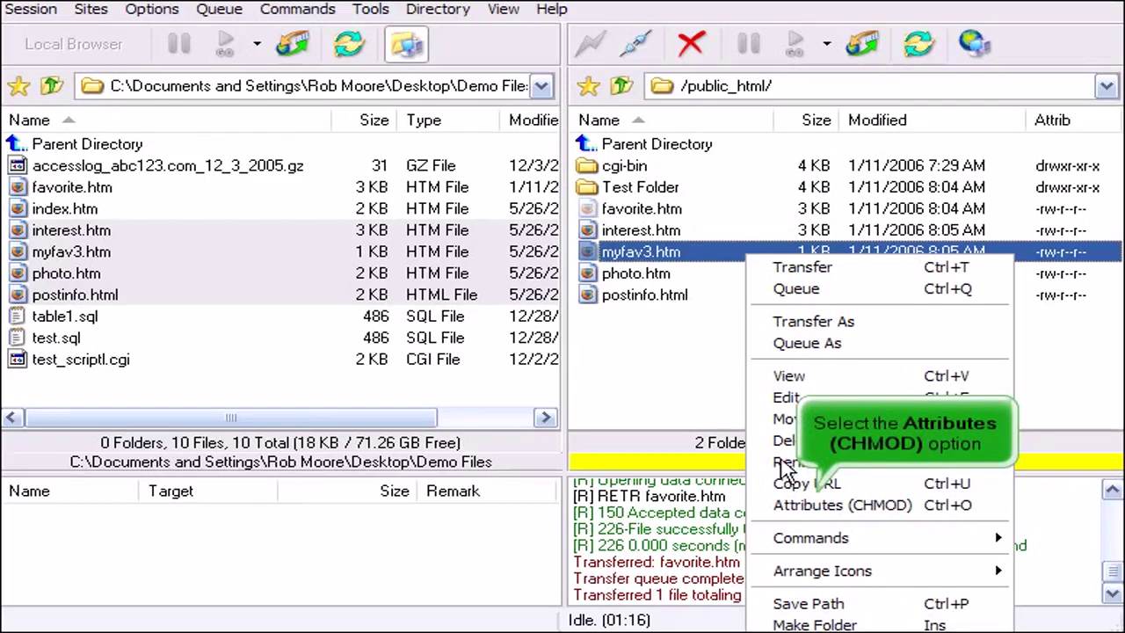
pyautogui.click(817, 504)
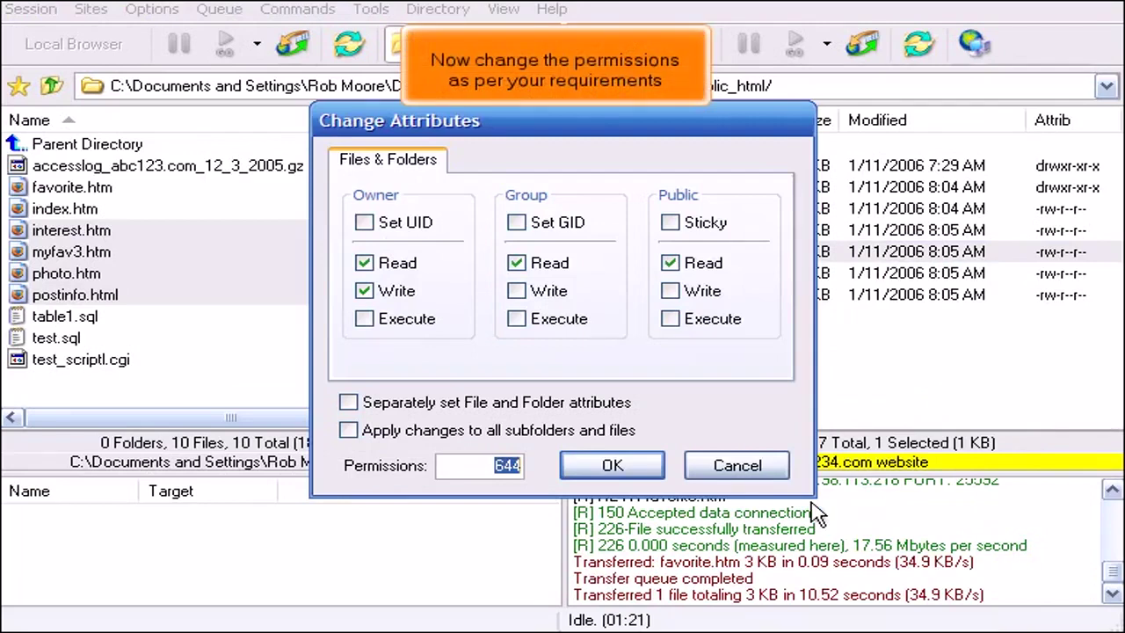
pyautogui.click(364, 319)
pyautogui.click(516, 320)
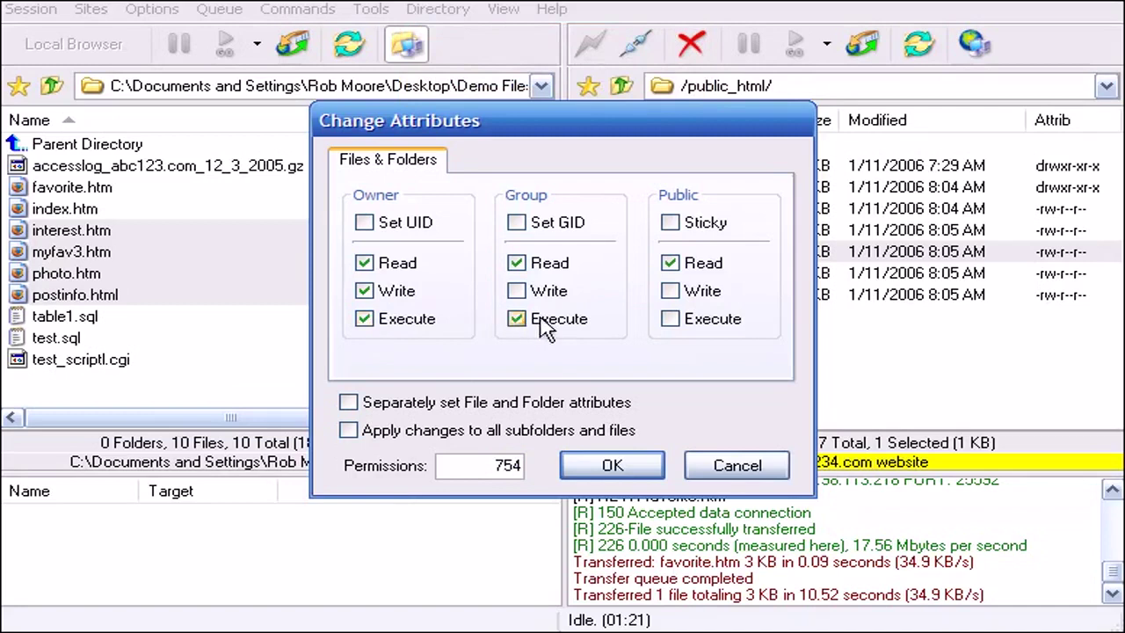
pyautogui.click(671, 320)
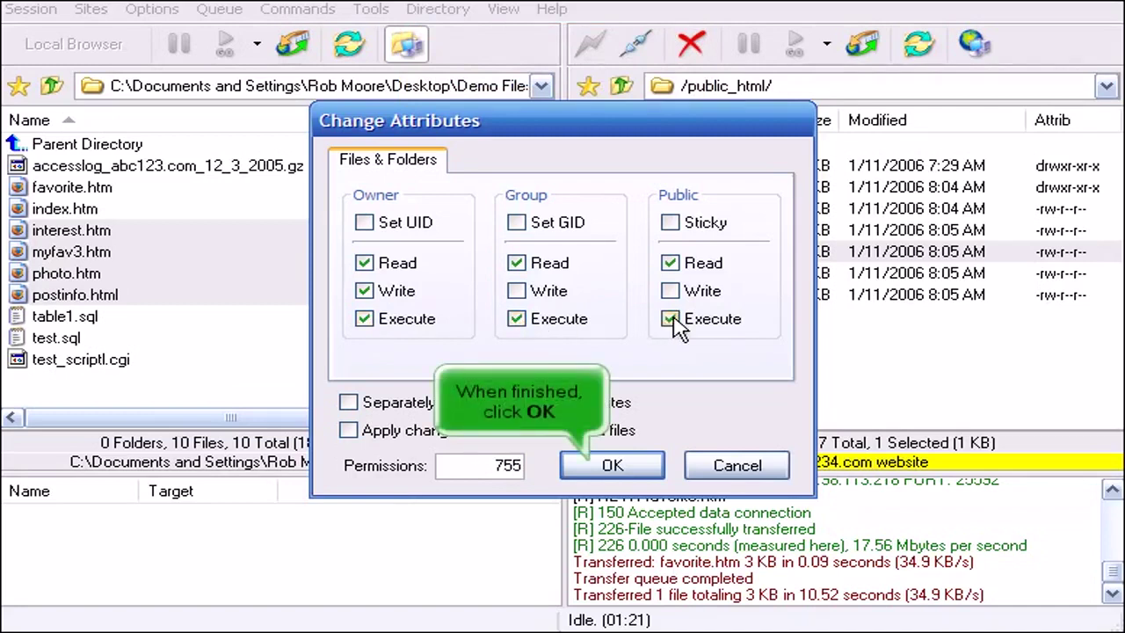
pyautogui.click(632, 466)
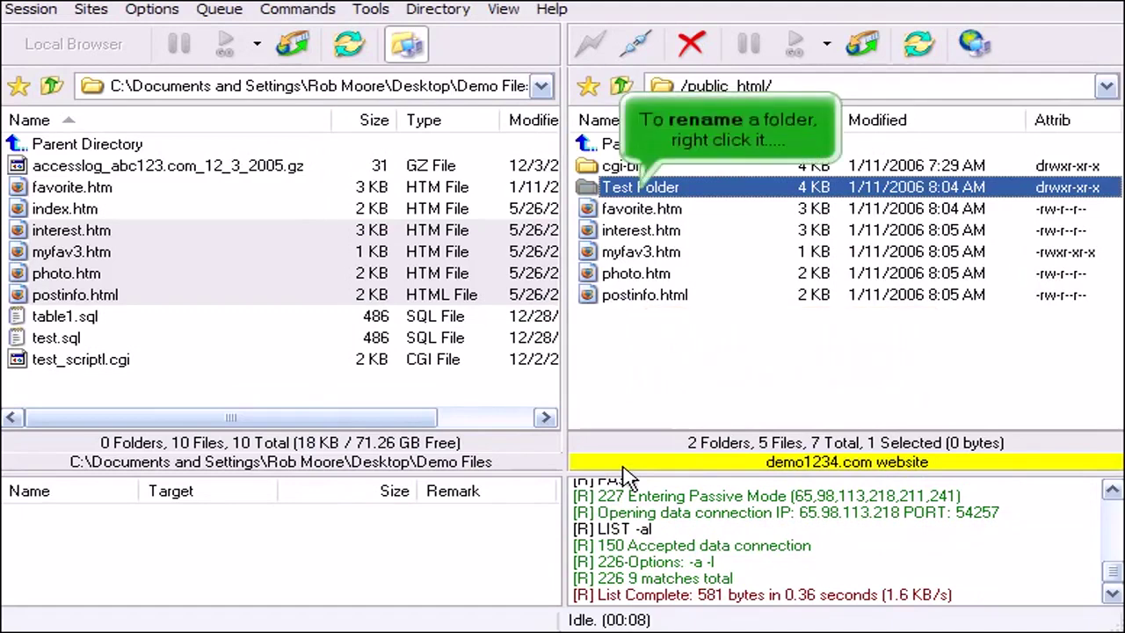
# Rename the remote Test Folder to 'New Folder' and disconnect from the server.
pyautogui.rightClick(666, 191)
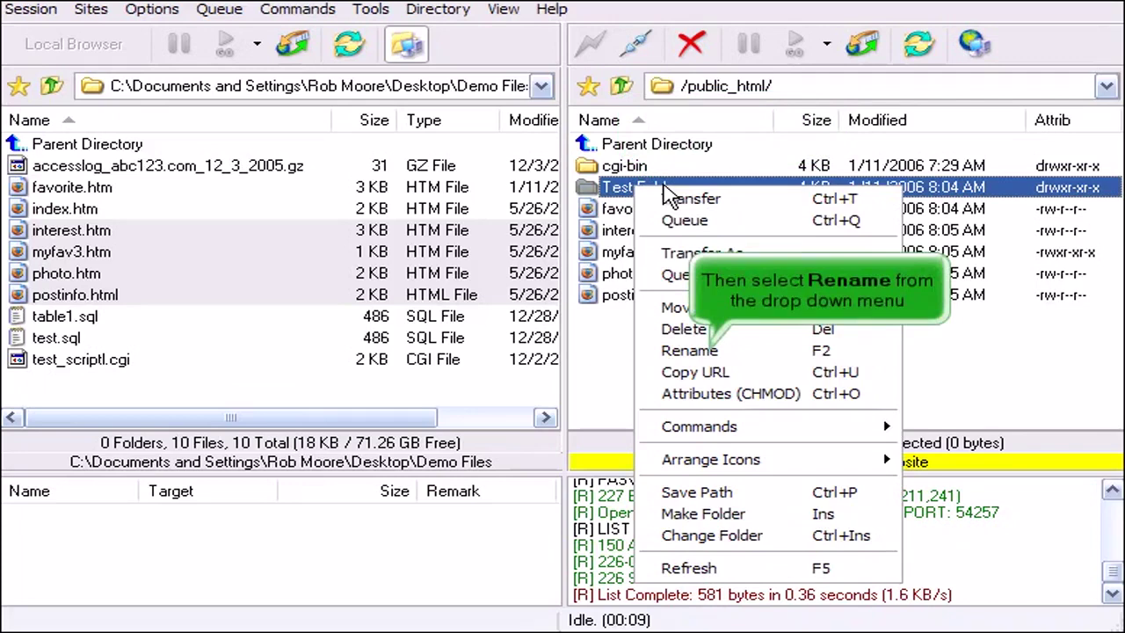
pyautogui.click(684, 352)
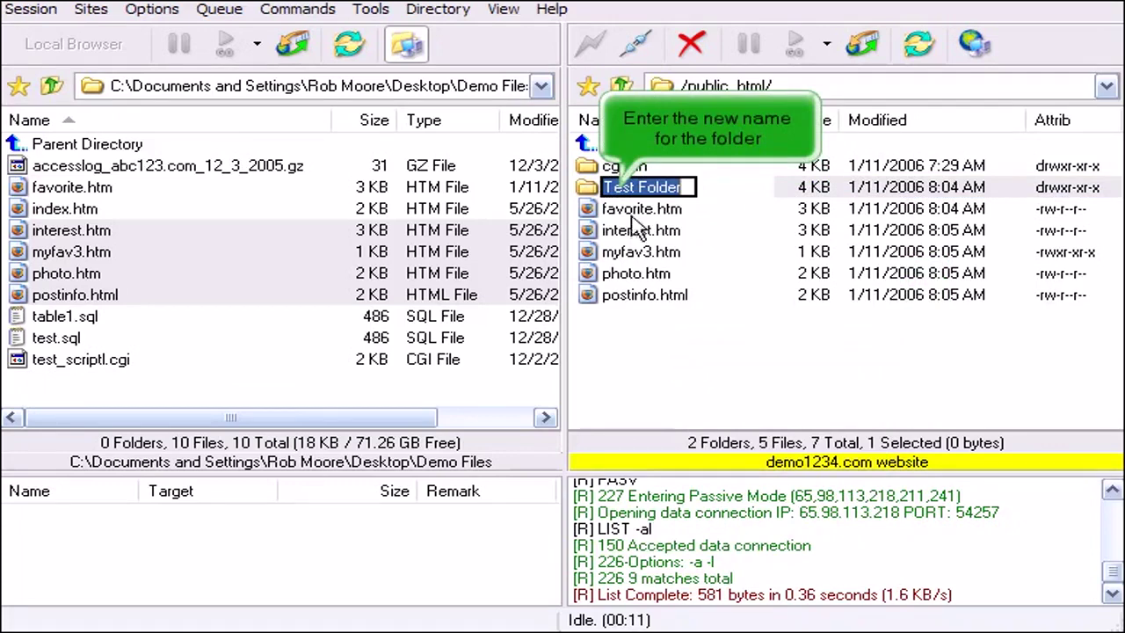
pyautogui.write('N')
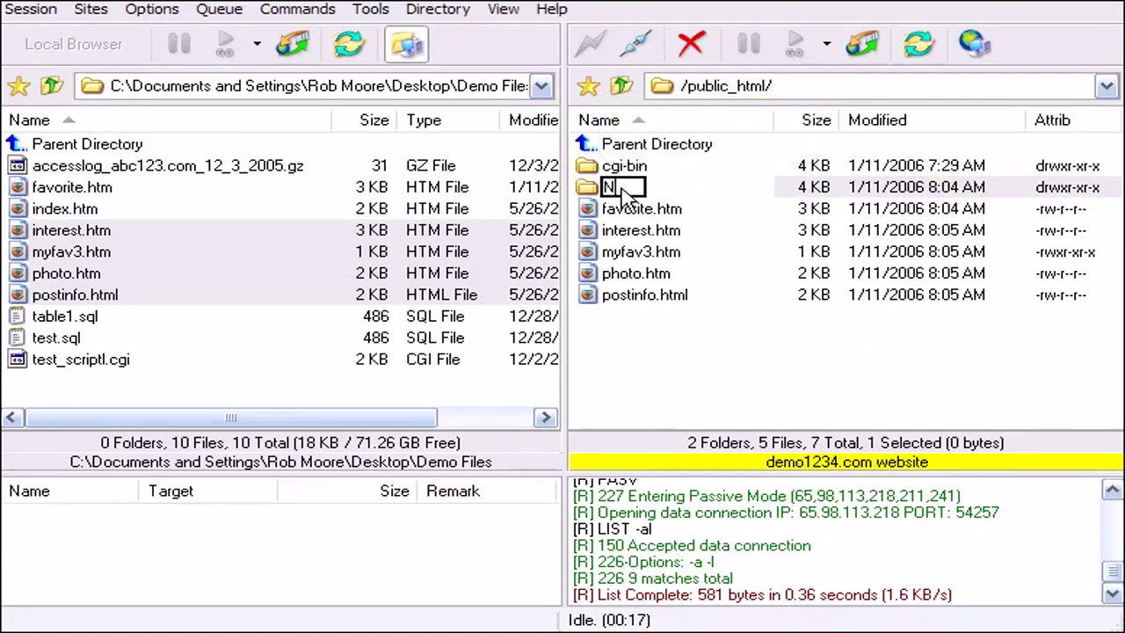
pyautogui.write('ew Folder')
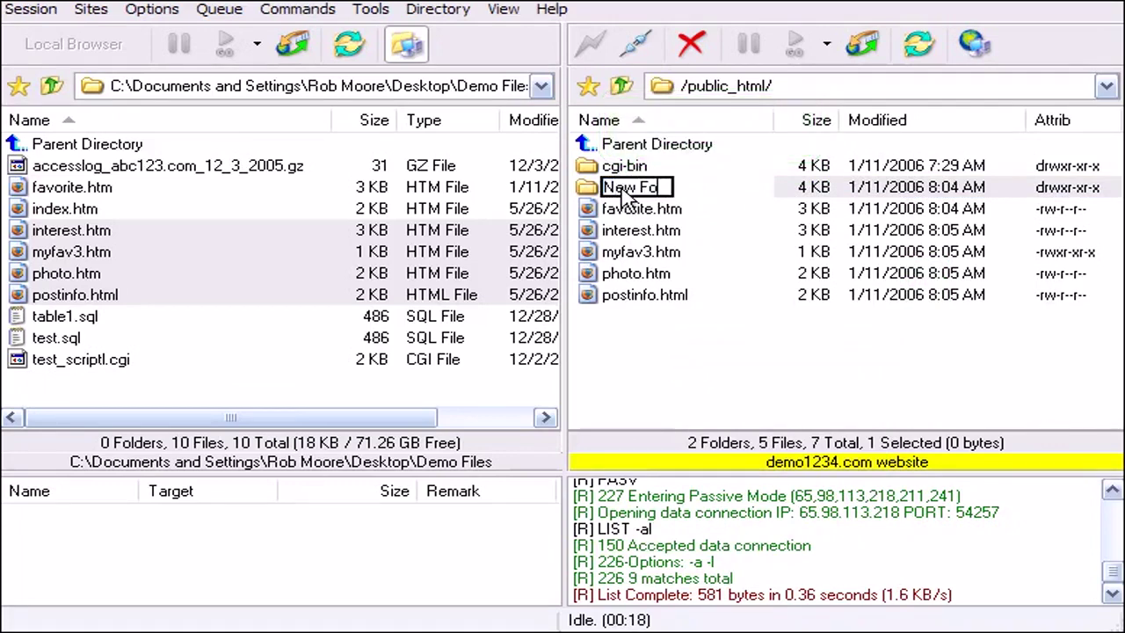
pyautogui.press('Return')
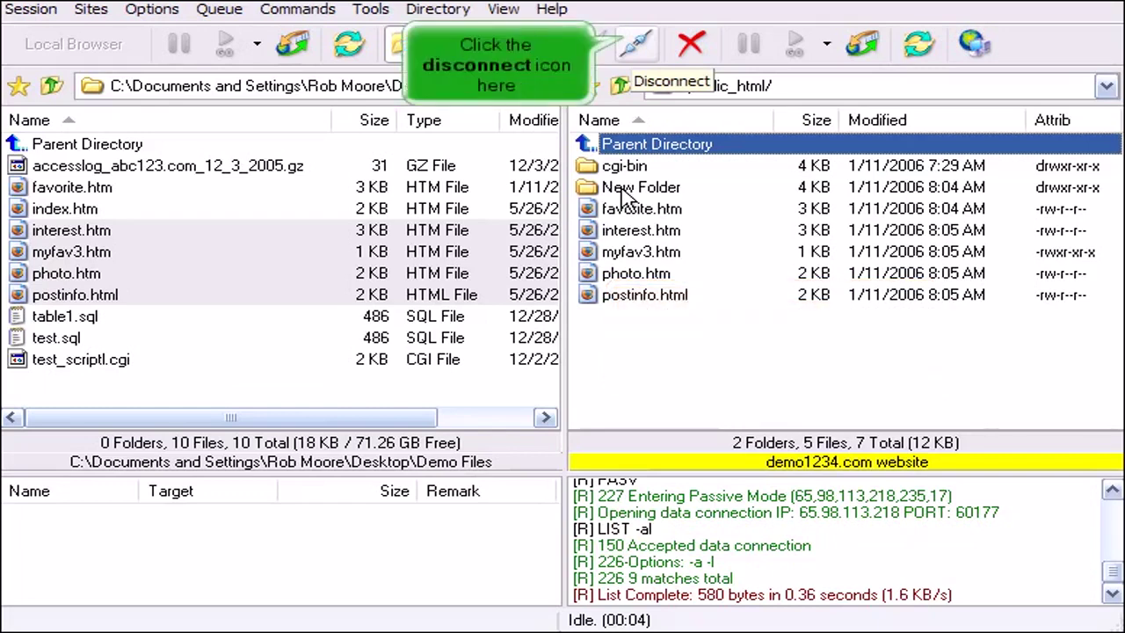
pyautogui.click(639, 46)
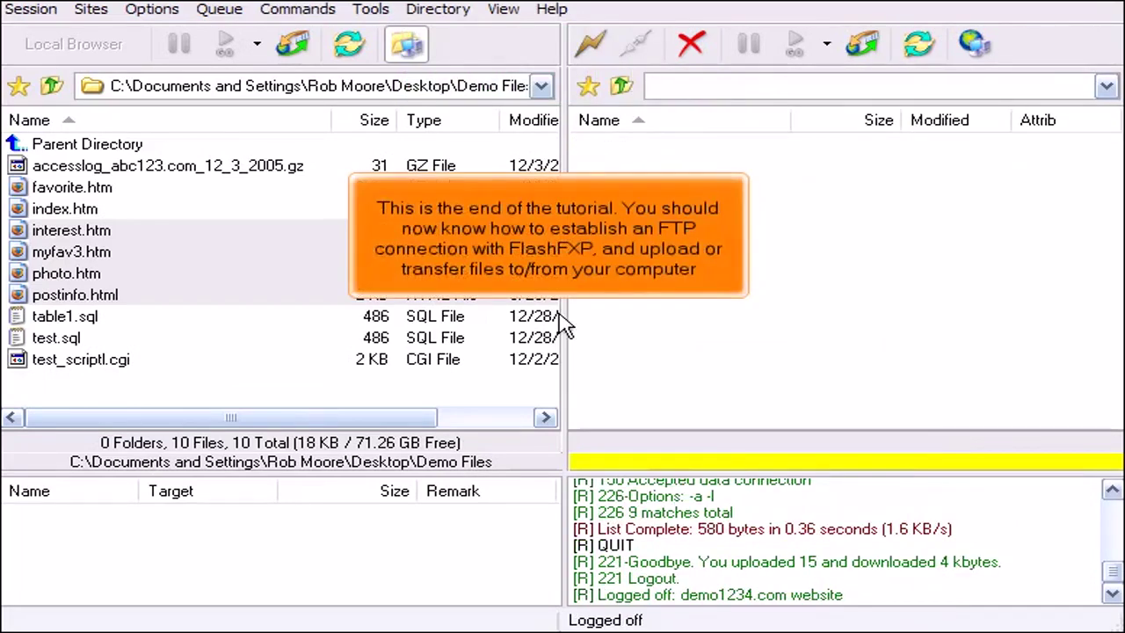